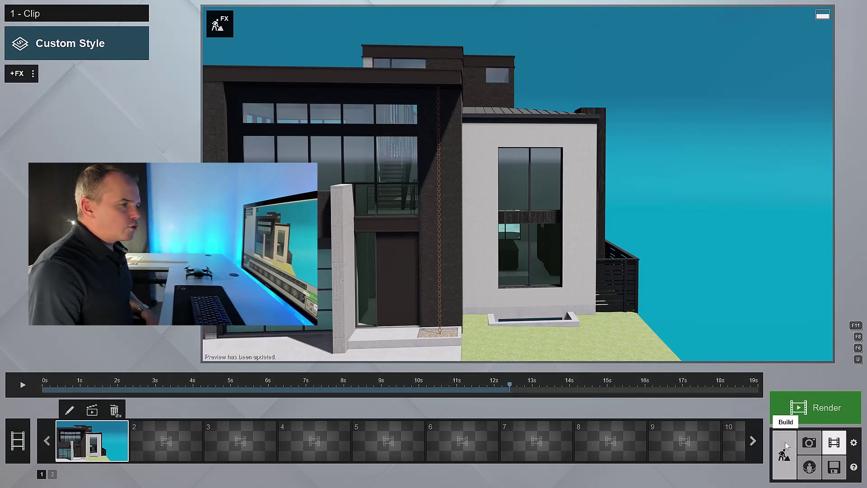
Step: Return to Build mode and open the front lawn's Vegetation Grass material for editing
click(785, 446)
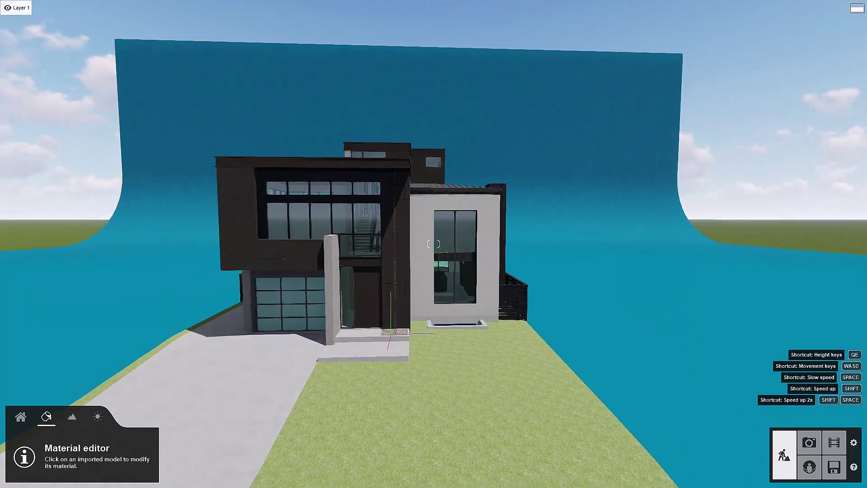
right_drag(433, 244, 396, 325)
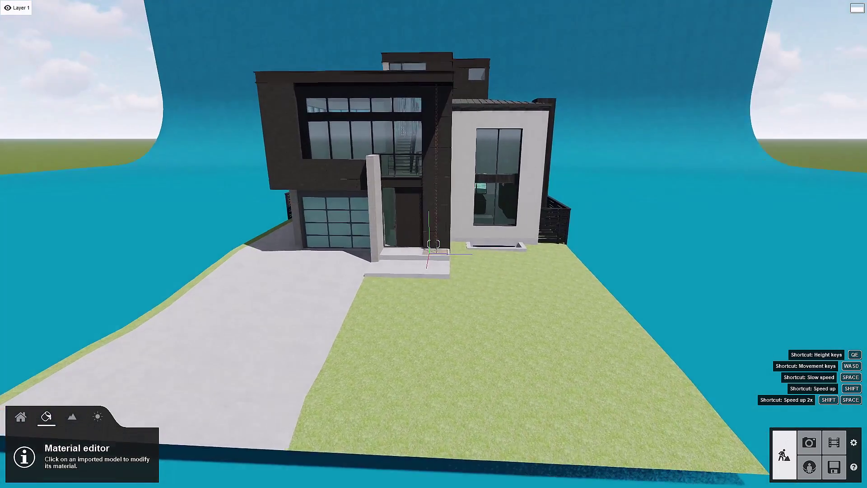
right_drag(343, 420, 407, 413)
key(w)
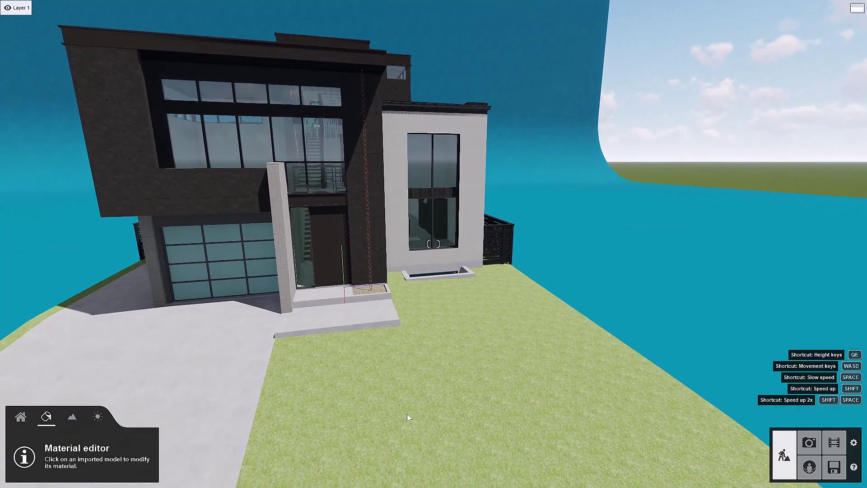
click(495, 380)
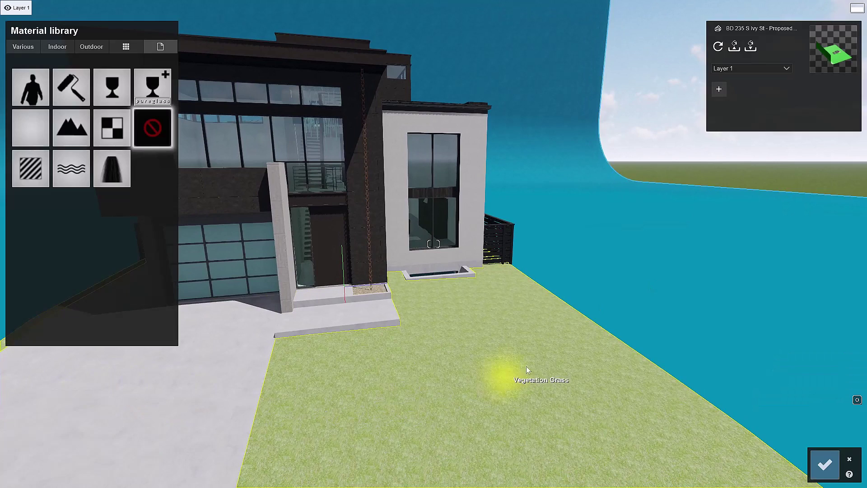
Step: Apply the 3D grass material Checkerboard Grass 03 to the front lawn
right_drag(527, 367, 463, 323)
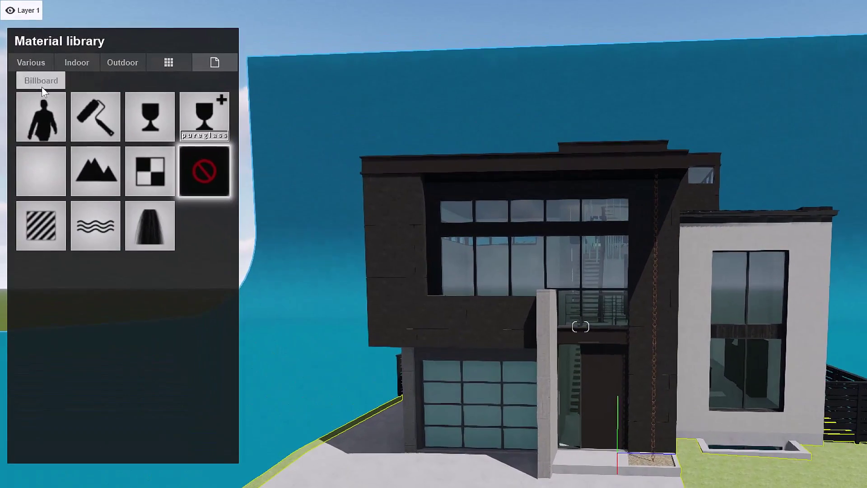
click(37, 64)
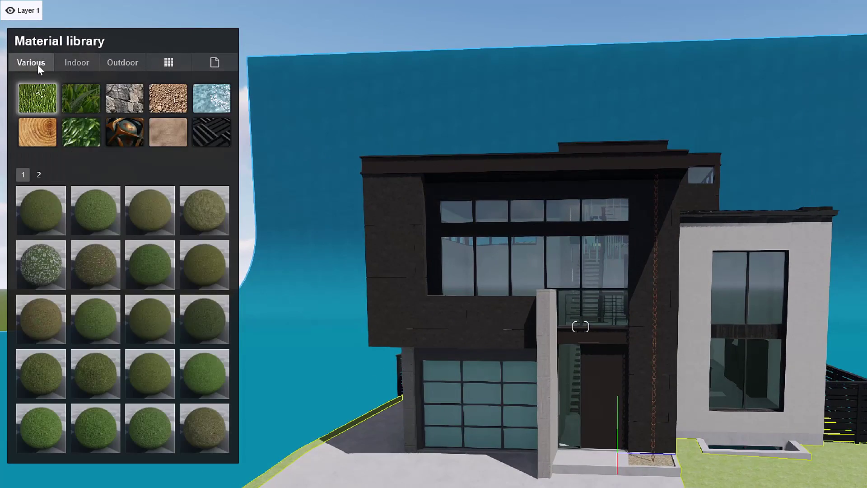
click(87, 98)
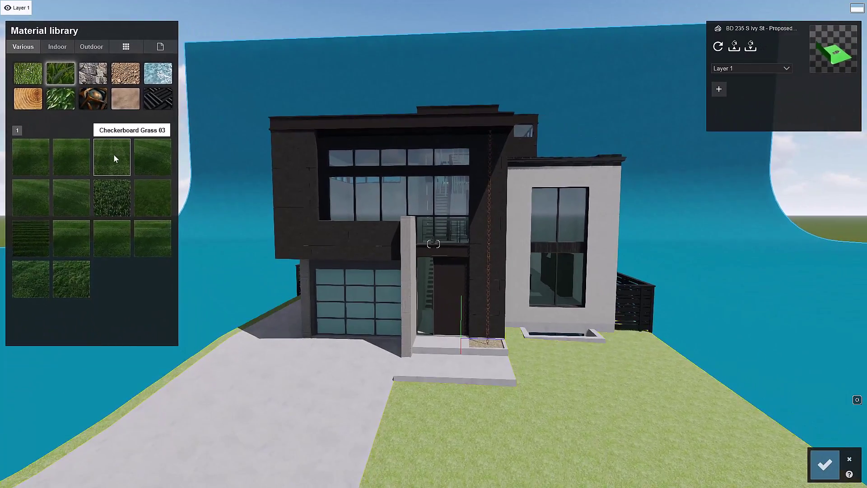
click(153, 198)
right_drag(434, 244, 506, 282)
key(w)
key(e)
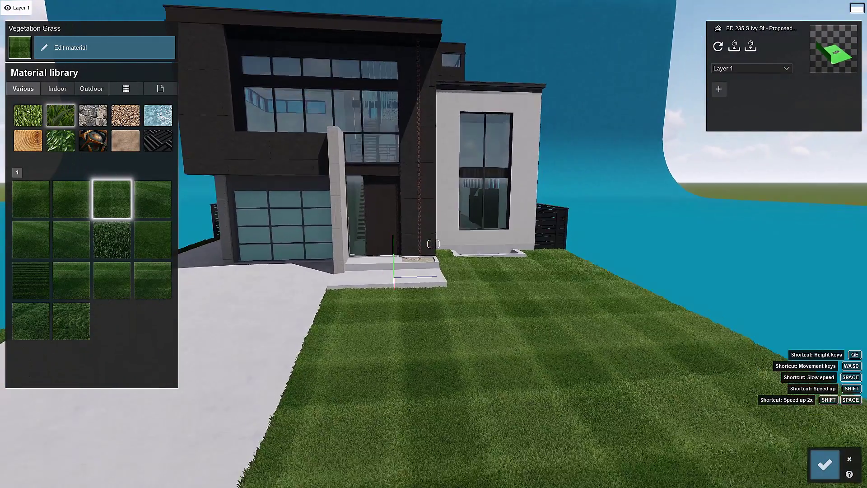
Step: Try Circular Grass 01 on the lawn, switch it to Row Grass 01, and increase the grass size and length
click(150, 199)
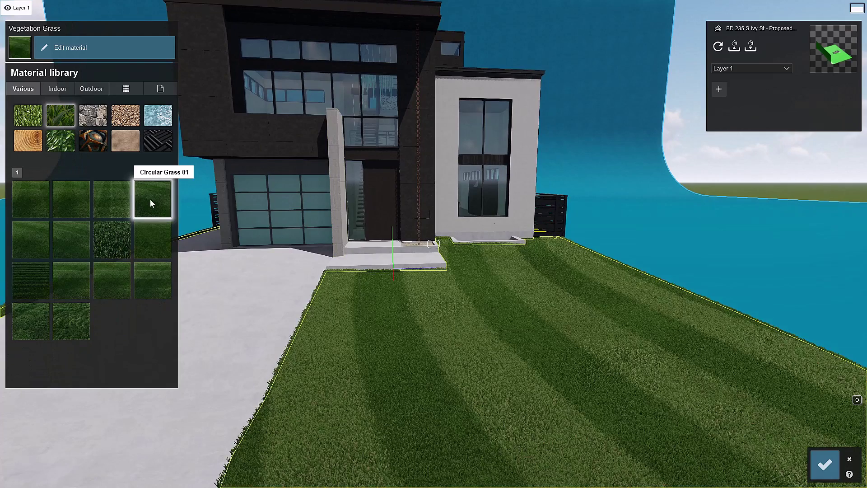
click(84, 283)
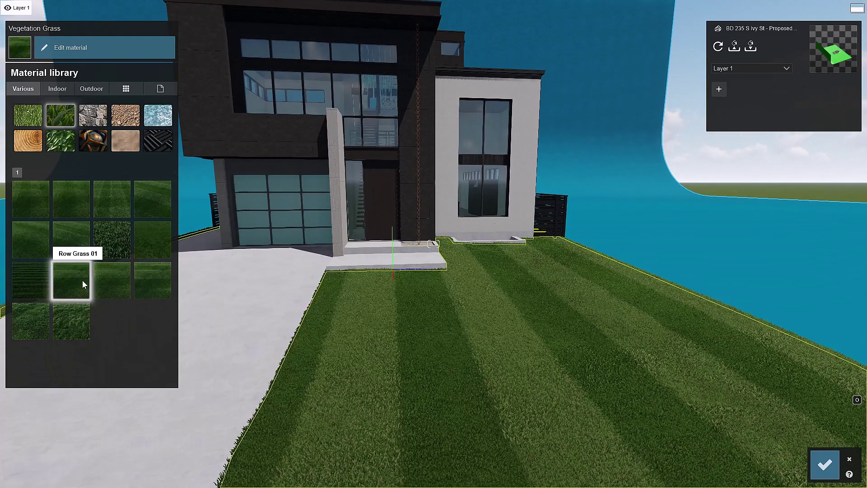
click(83, 280)
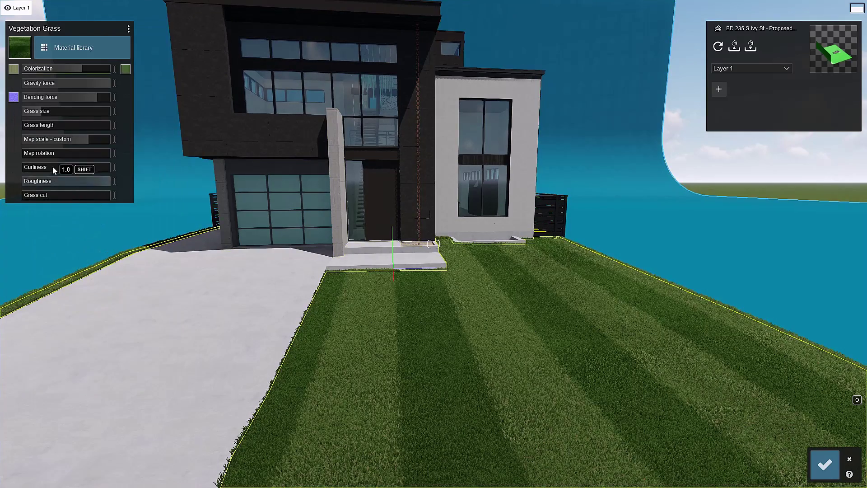
drag(45, 115, 47, 138)
right_drag(459, 243, 304, 177)
key(d)
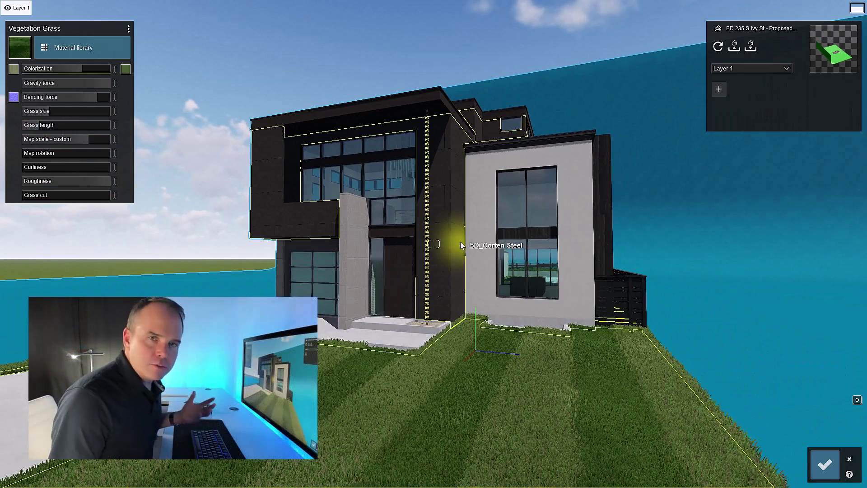
right_drag(461, 246, 437, 220)
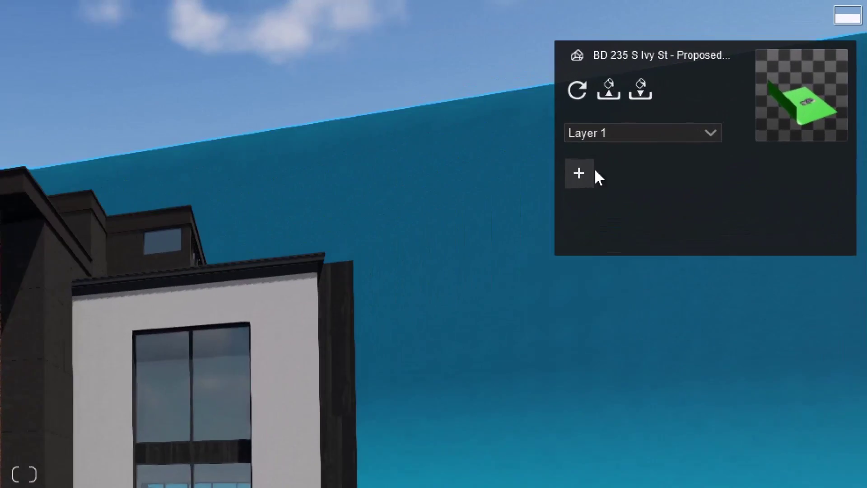
Step: Load the material set 235 S Ivy.mtt from CLASS FILES, overwrite the model's materials with it, and save the changes
click(601, 95)
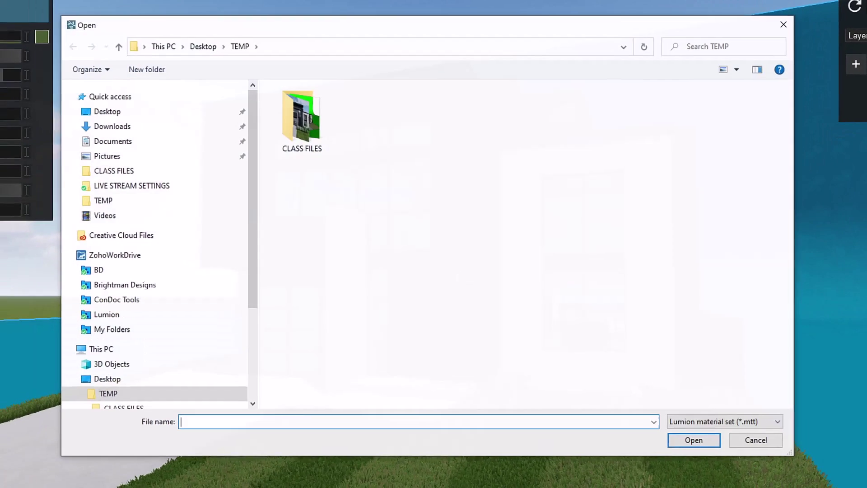
double_click(302, 133)
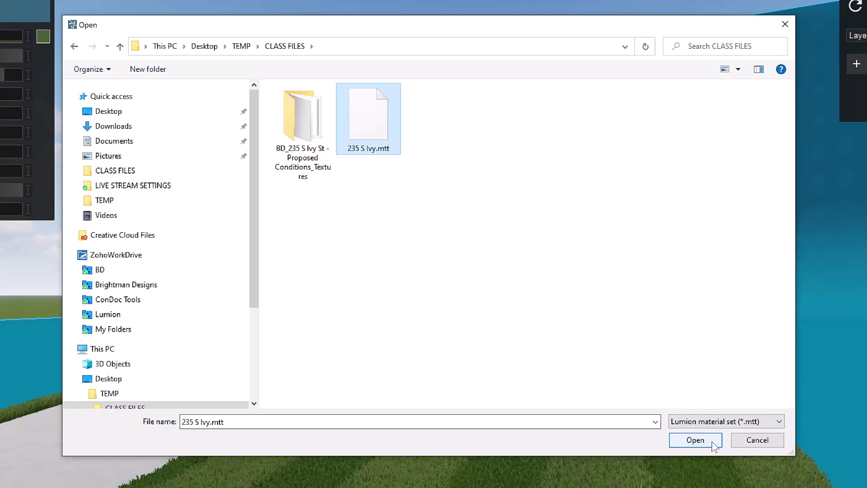
click(695, 440)
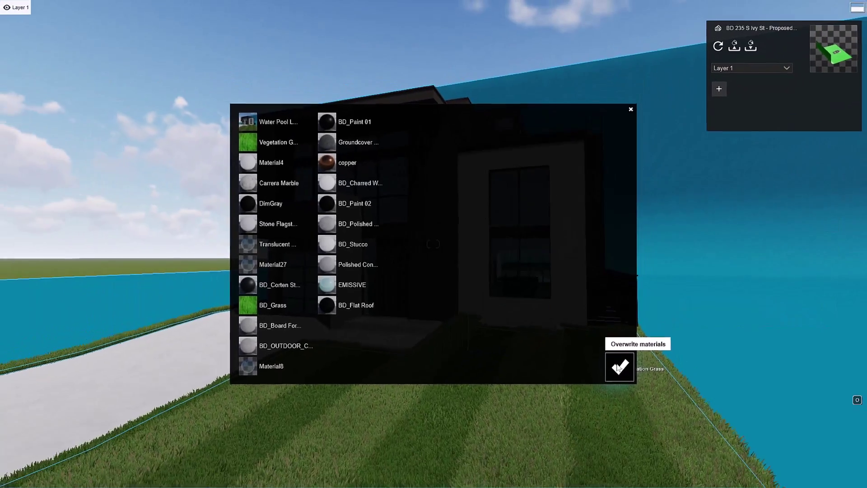
click(618, 367)
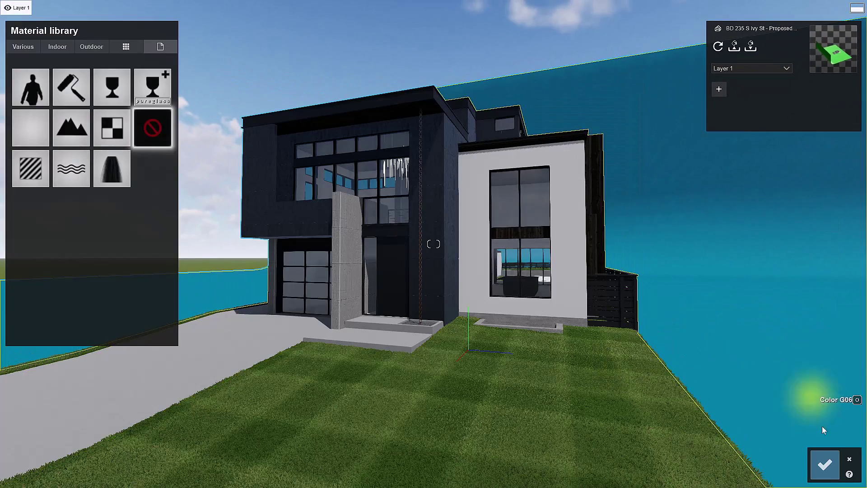
click(824, 461)
Step: Go to the content library and start placing objects from the Nature category
key(a)
right_drag(433, 244, 501, 267)
key(a)
right_drag(434, 244, 526, 234)
key(a)
key(w)
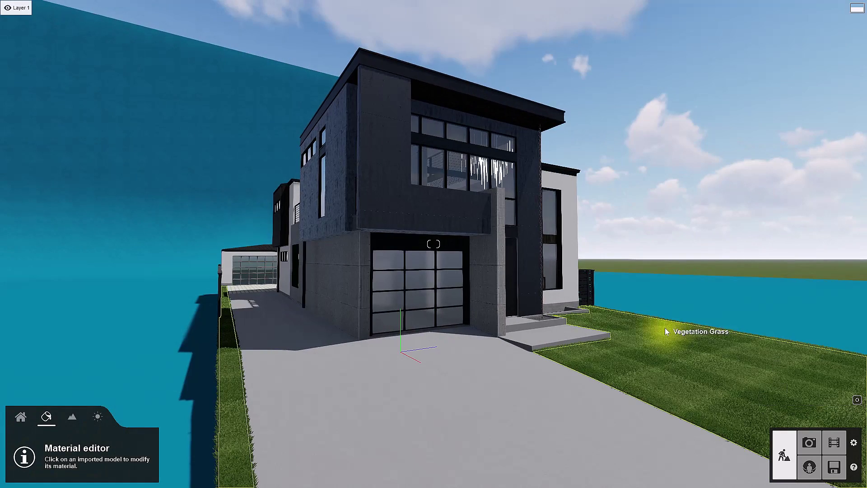
click(28, 421)
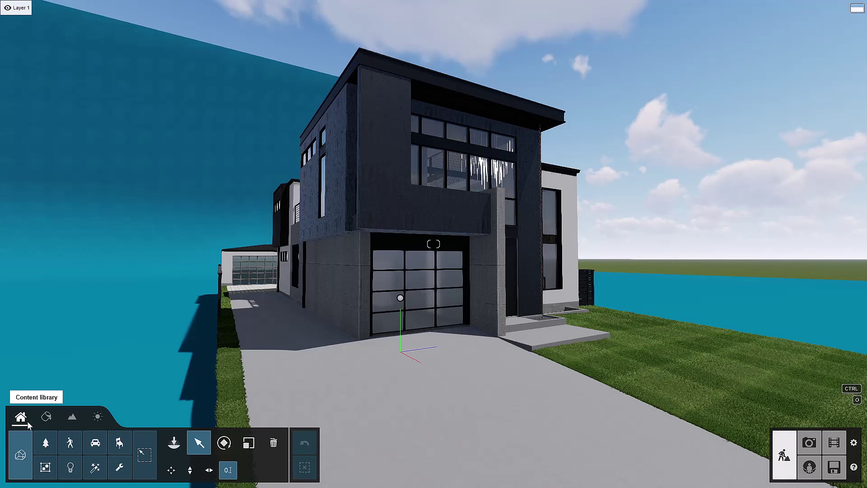
click(46, 443)
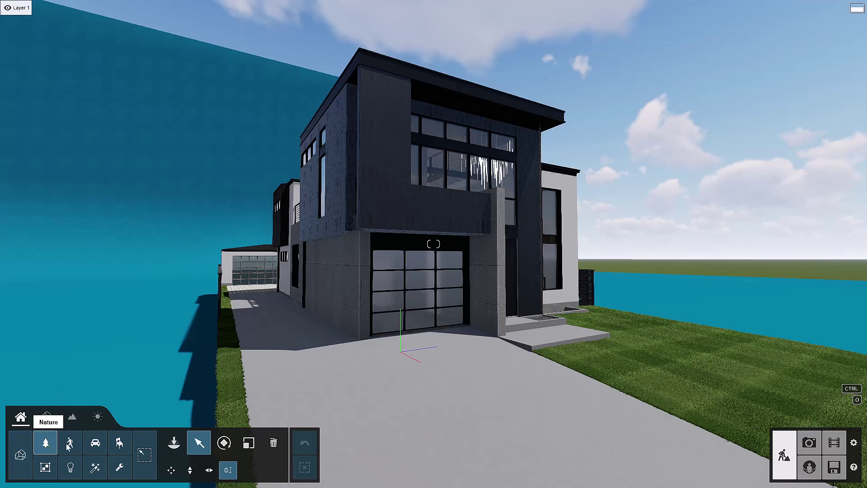
click(175, 444)
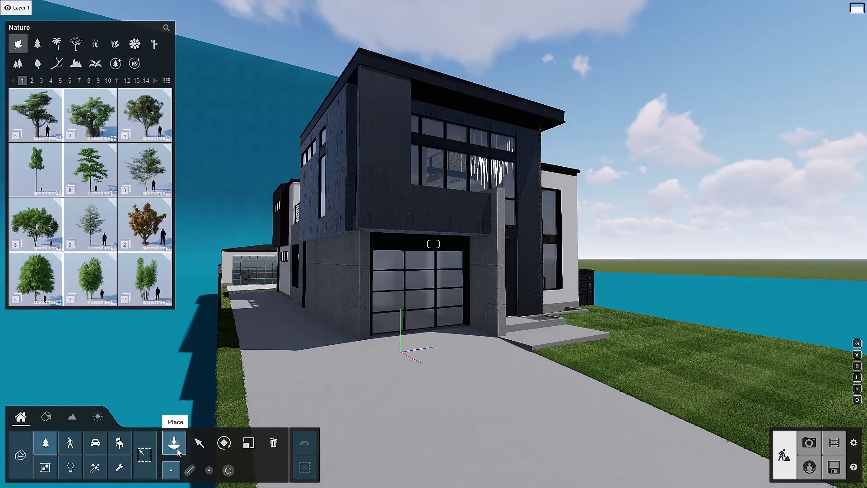
Step: Place a row of five AmericanBoxwood RT shrubs along the lawn's outer edge, starting beside the white wall's fence
right_drag(401, 352, 398, 309)
key(d)
key(d)
click(114, 50)
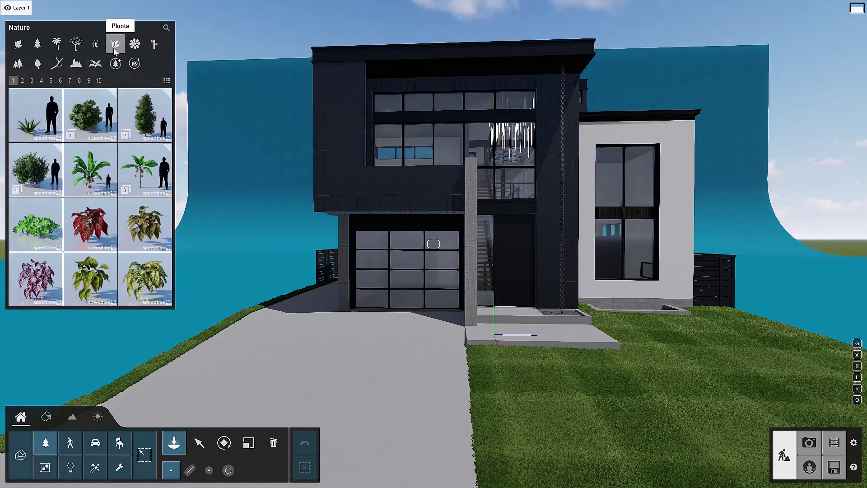
click(97, 124)
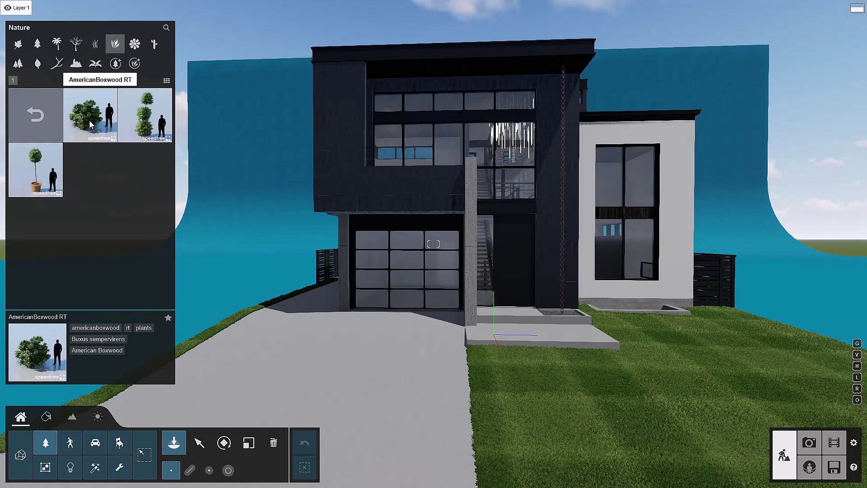
click(88, 120)
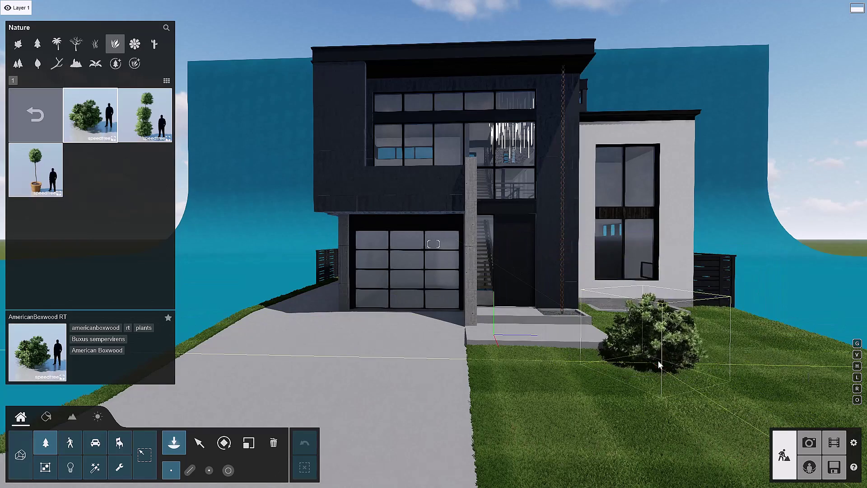
click(727, 314)
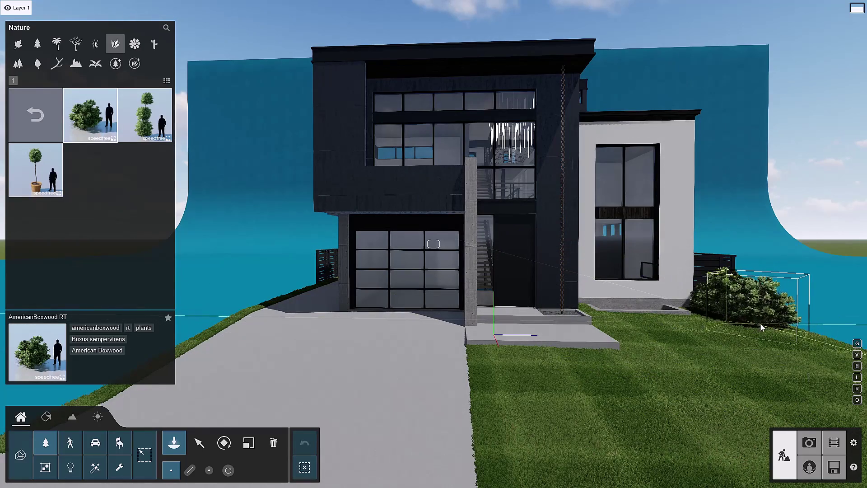
click(761, 324)
right_drag(786, 338, 650, 334)
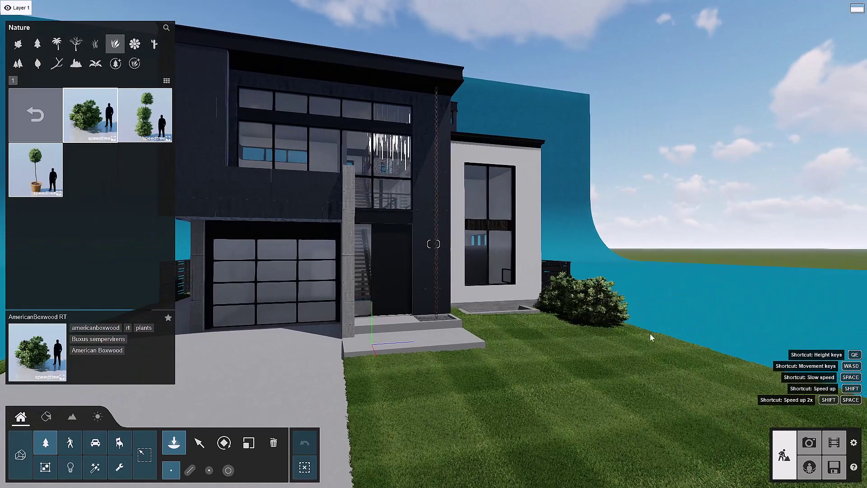
click(623, 327)
click(660, 341)
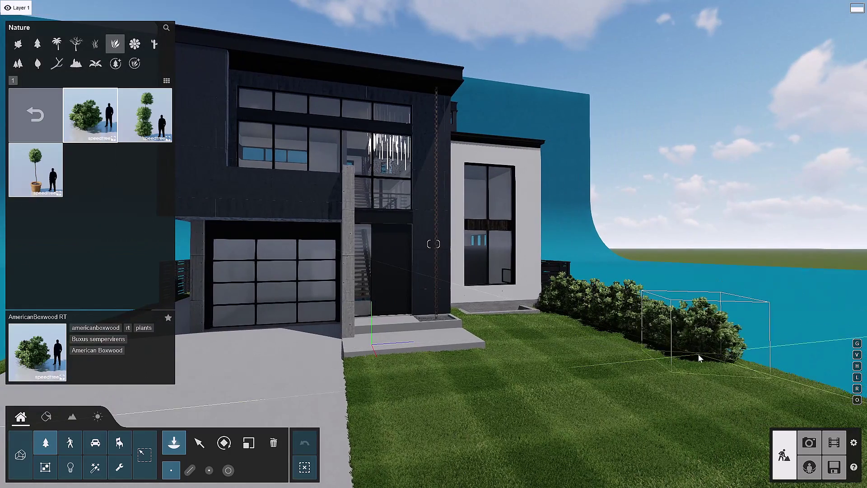
click(698, 354)
Step: Place three more AmericanBoxwood RT shrubs along the grass strip on the driveway's outer edge and end the placement
right_drag(698, 355, 506, 434)
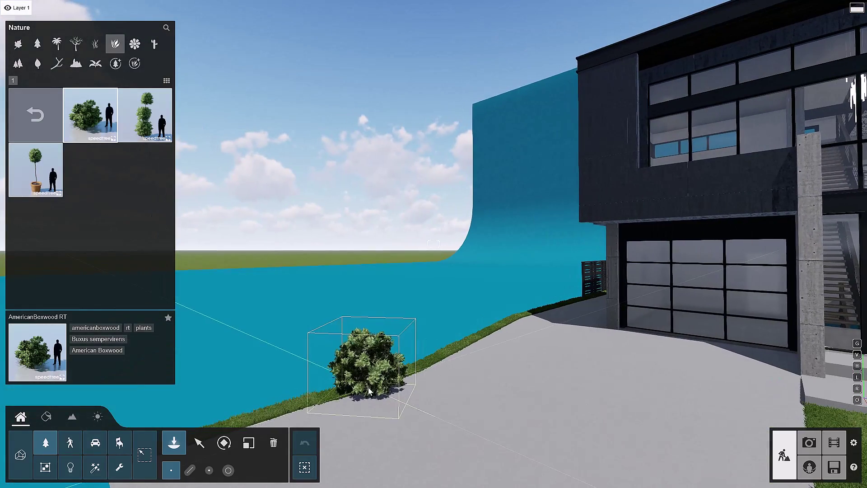
click(368, 387)
click(421, 365)
click(474, 339)
right_drag(557, 350, 566, 332)
key(s)
key(a)
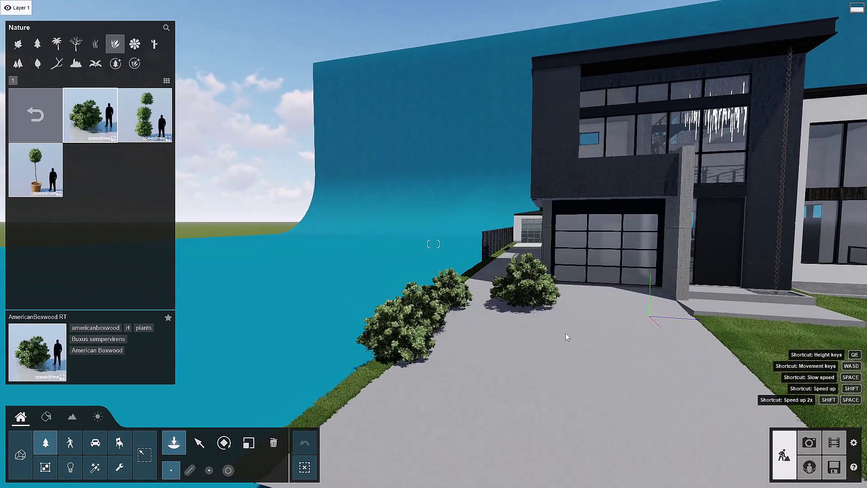
key(Escape)
Step: Choose the project file MB.ls12 from CLASS FILES to merge into the current project
key(s)
right_drag(512, 283, 527, 268)
key(w)
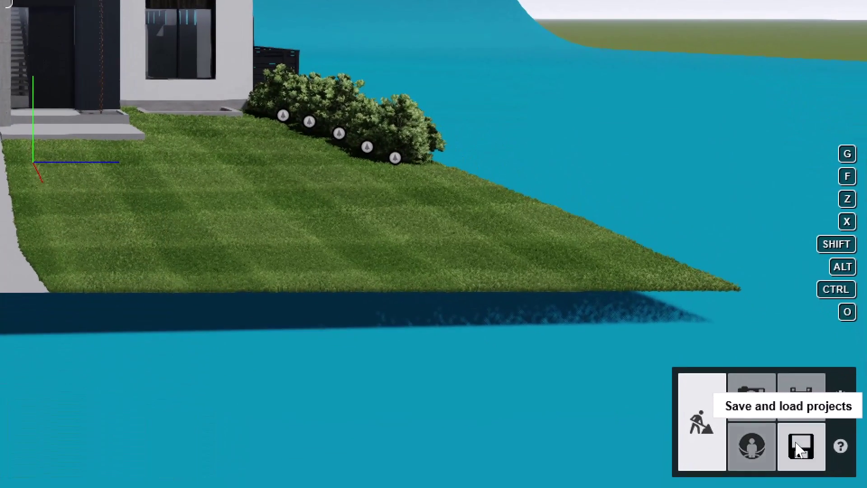
click(800, 449)
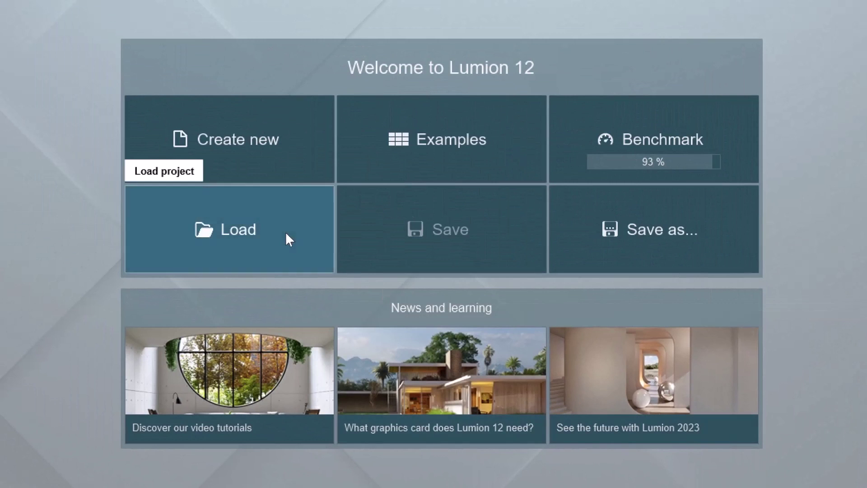
click(286, 235)
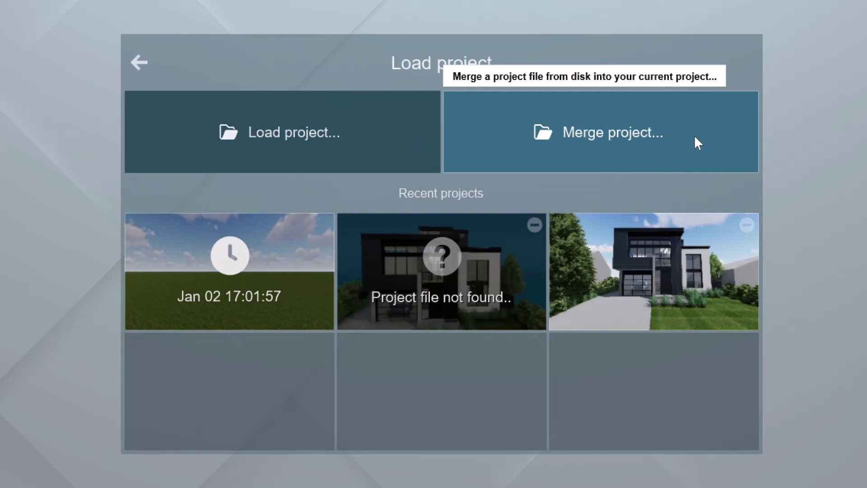
click(694, 137)
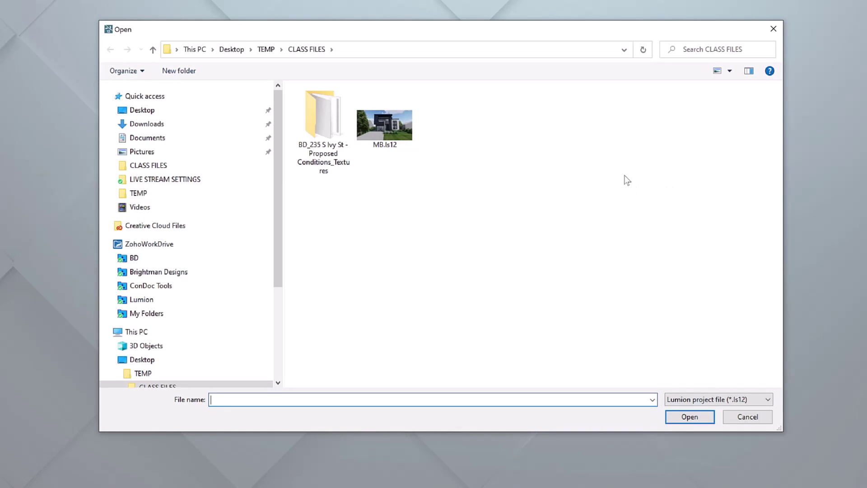
click(378, 127)
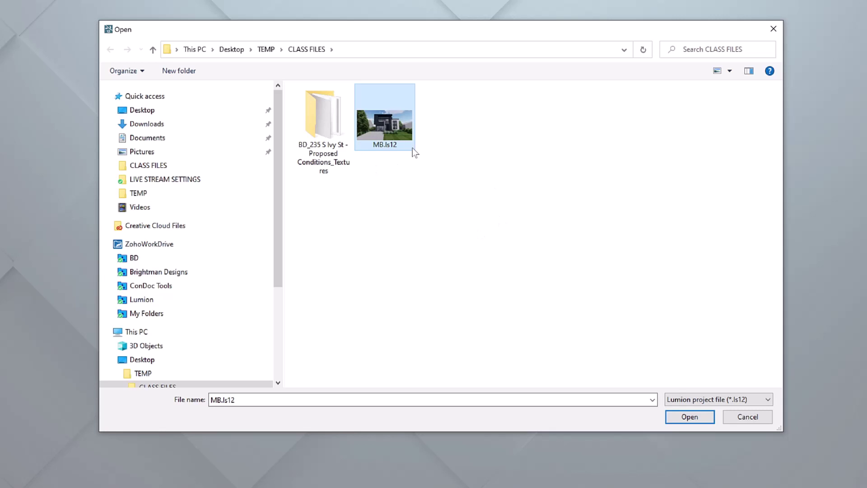
click(701, 416)
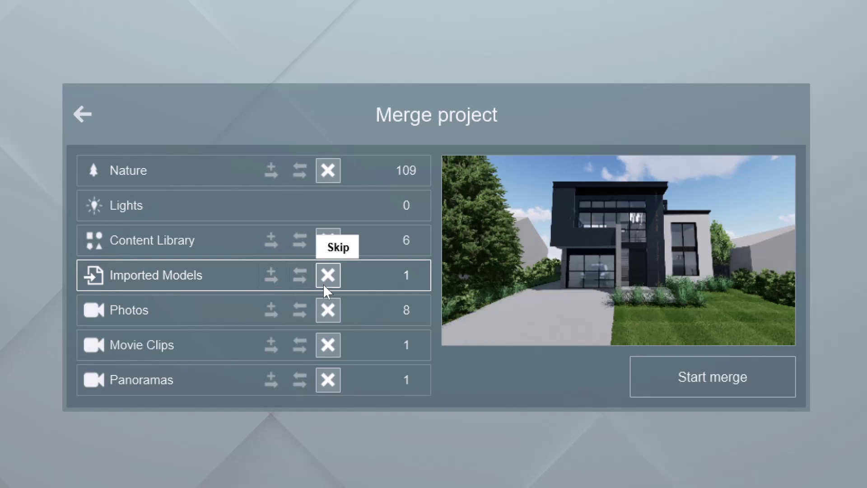
Step: Merge the project with the Content Library and Nature categories set to replace the current items, skipping the other categories
click(305, 242)
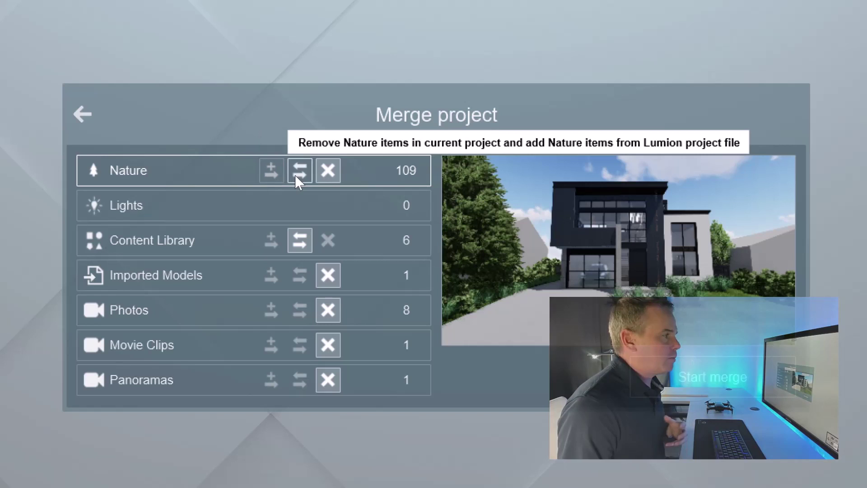
click(295, 174)
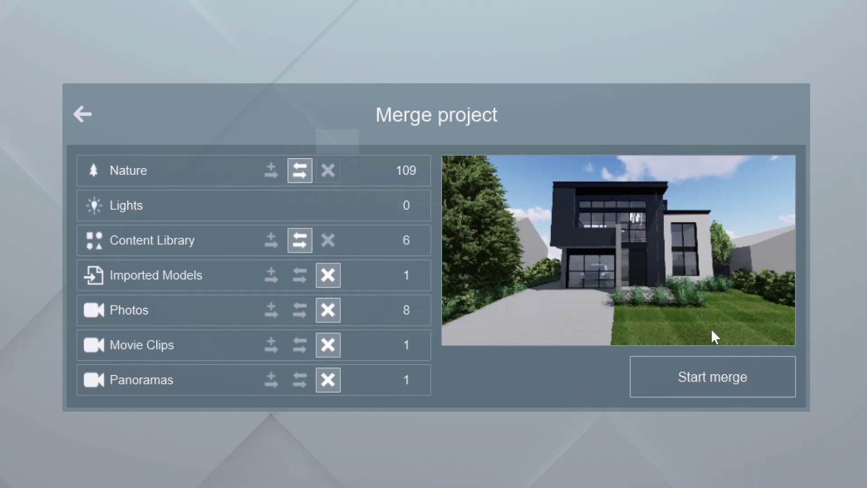
click(749, 382)
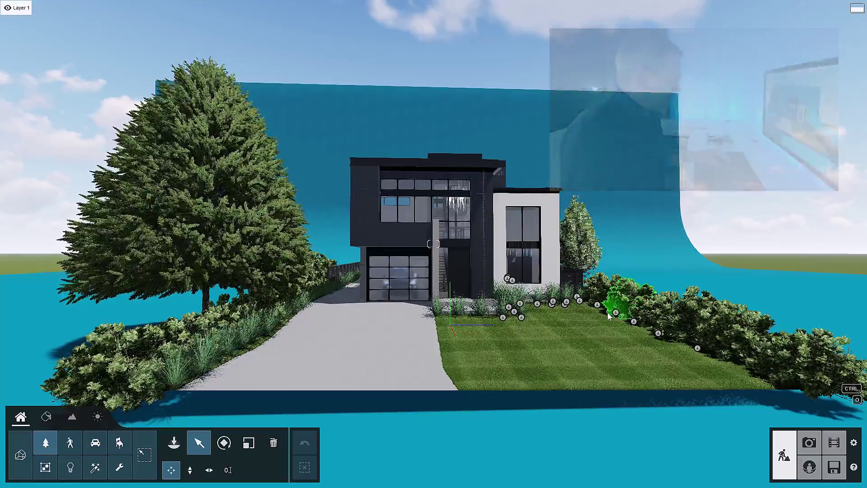
Step: Go to Movie mode, play the first clip and move its playhead to about the 8-second mark
key(d)
right_drag(620, 307, 523, 304)
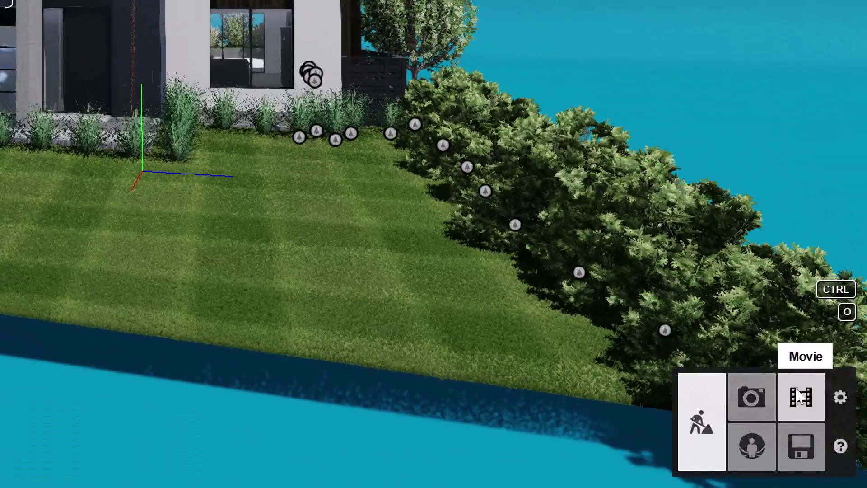
click(797, 394)
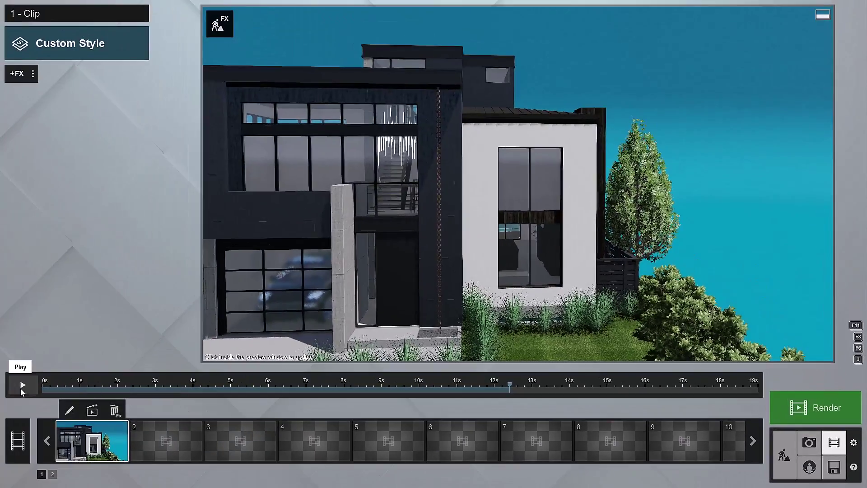
click(22, 385)
click(43, 385)
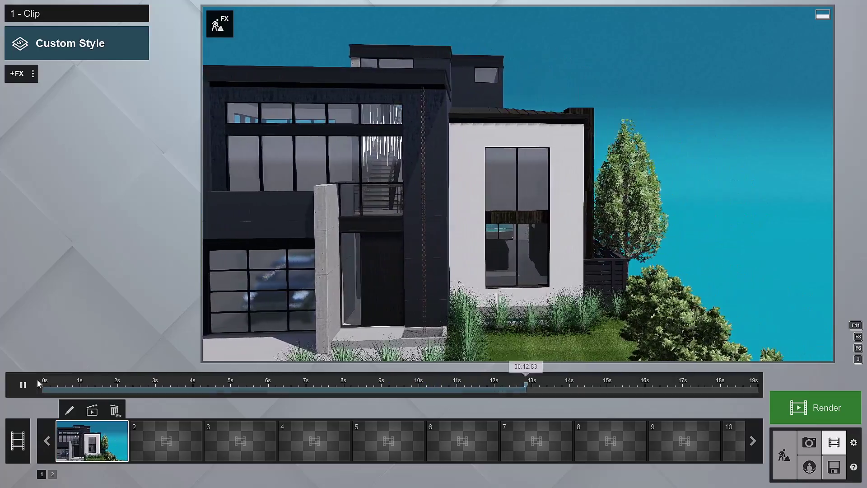
click(23, 385)
drag(199, 386, 342, 389)
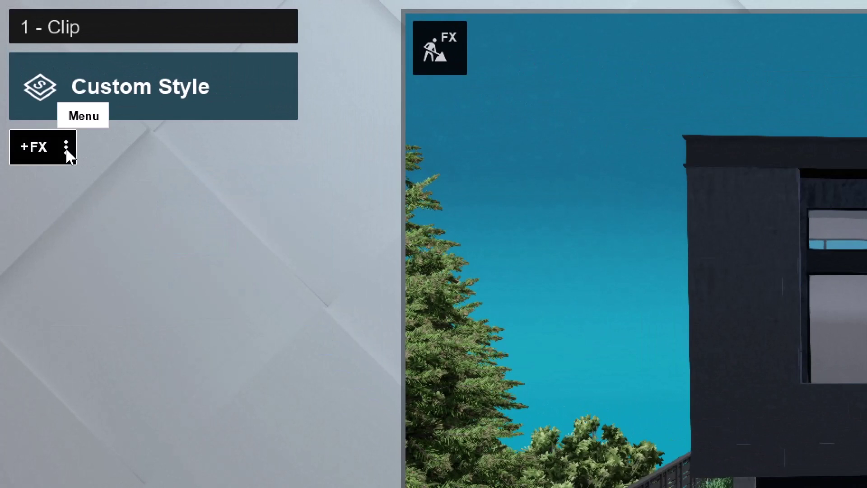
Step: Load the effect list BD_Daytime Overcast Realistic.lme from CLASS FILES onto the clip and update the preview
click(66, 147)
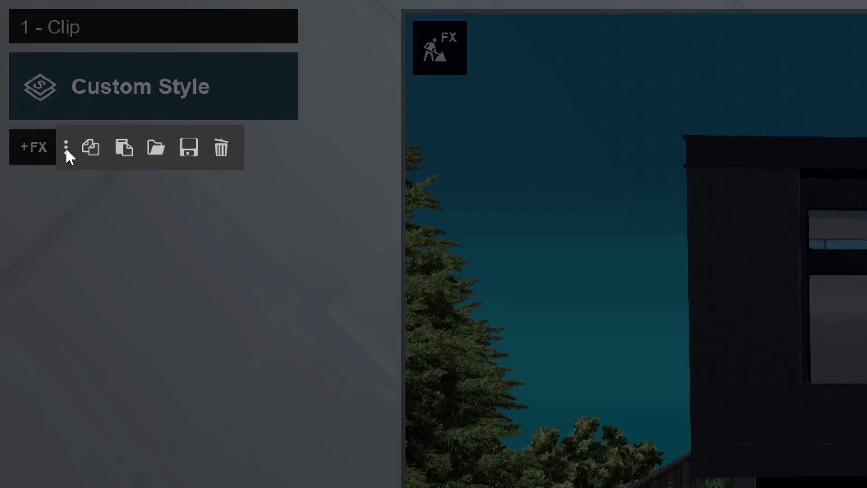
click(157, 149)
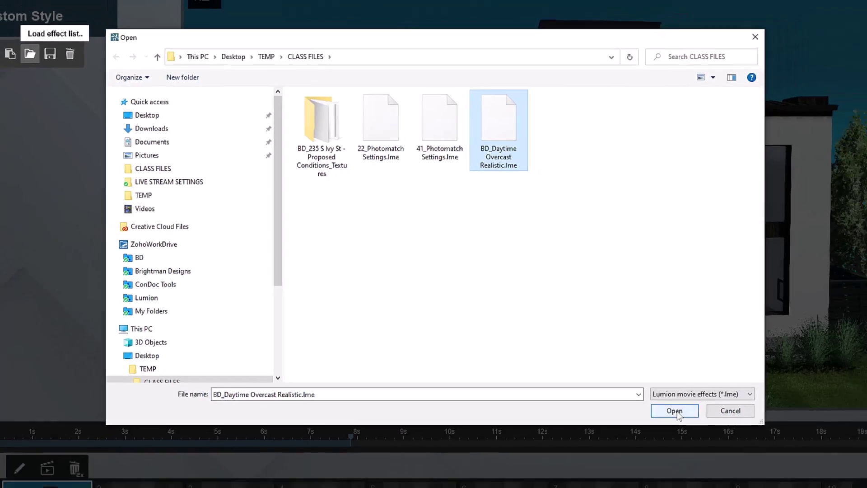
click(701, 428)
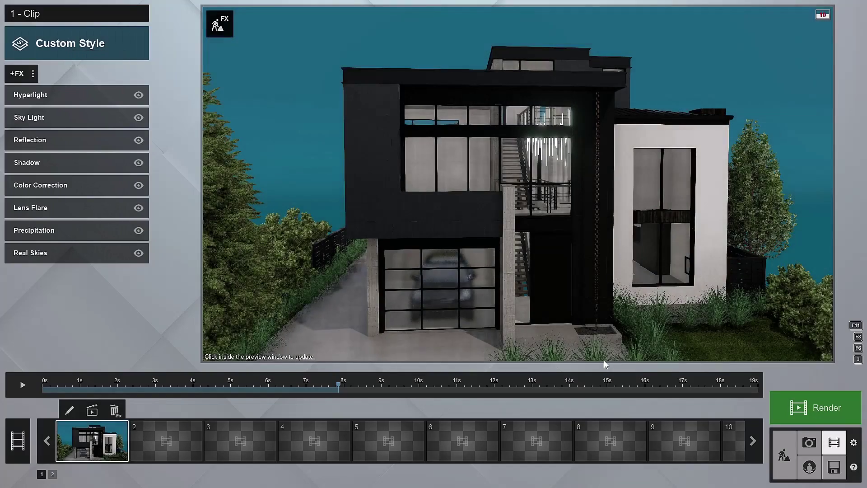
click(738, 211)
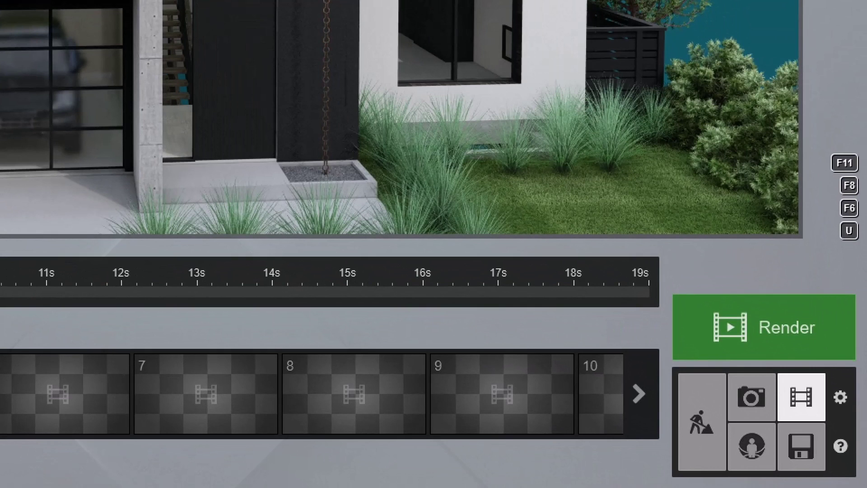
Step: Render the entire movie as a Full HD (1920x1080) MP4 named 230102_Ivy St Final in the TEMP folder
click(704, 303)
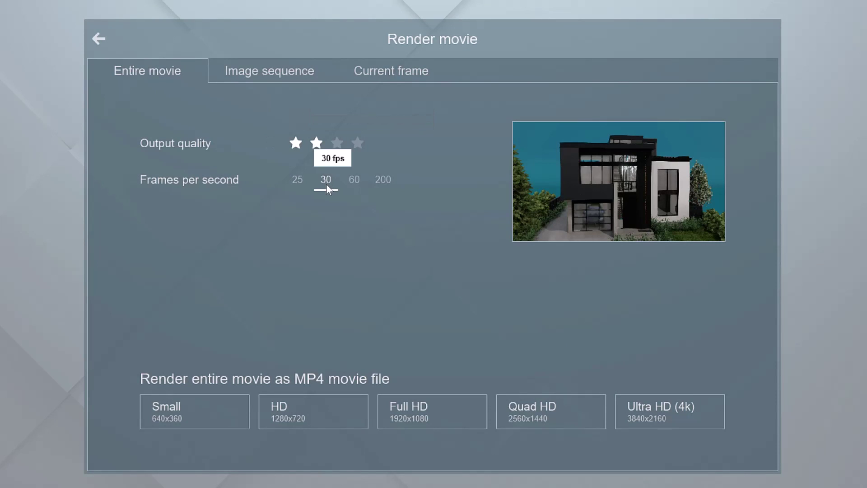
click(445, 404)
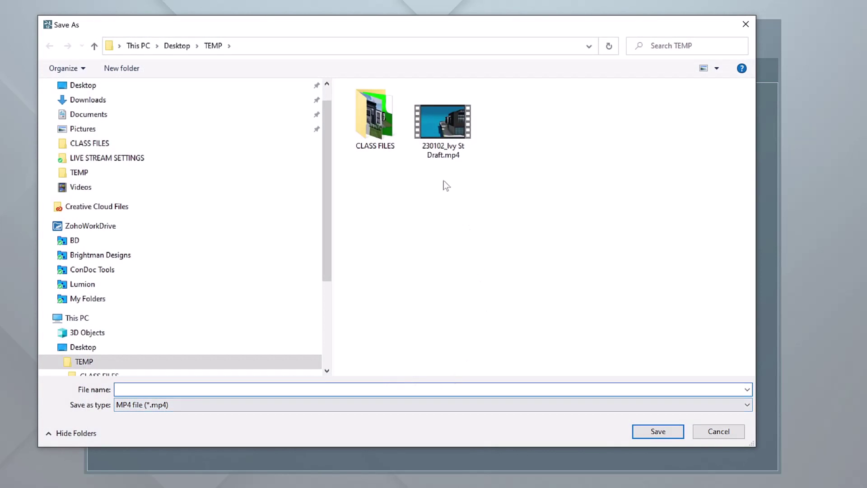
click(413, 158)
double_click(177, 389)
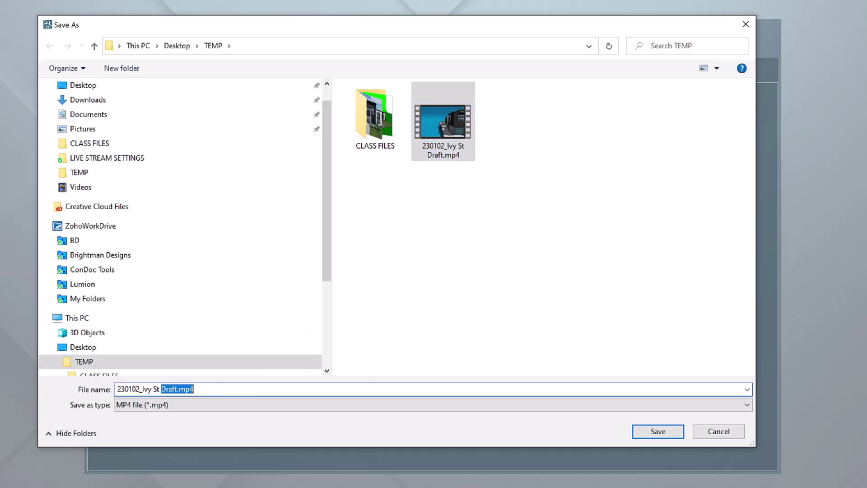
text(Final)
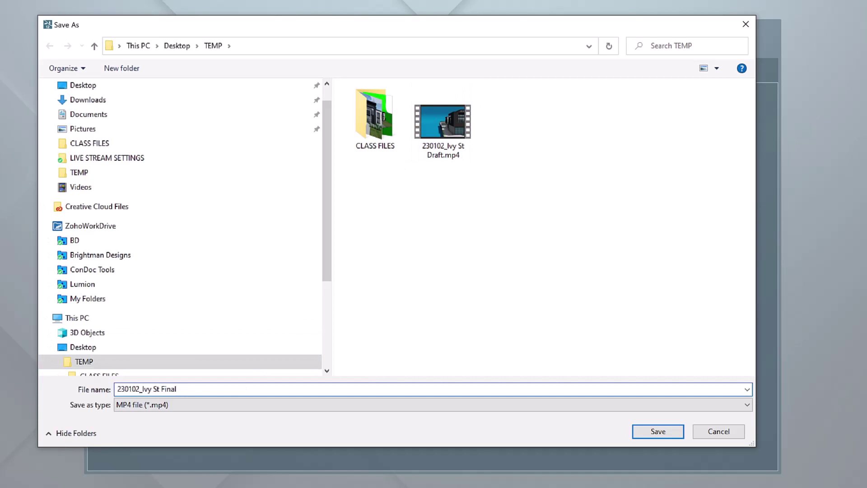
key(Return)
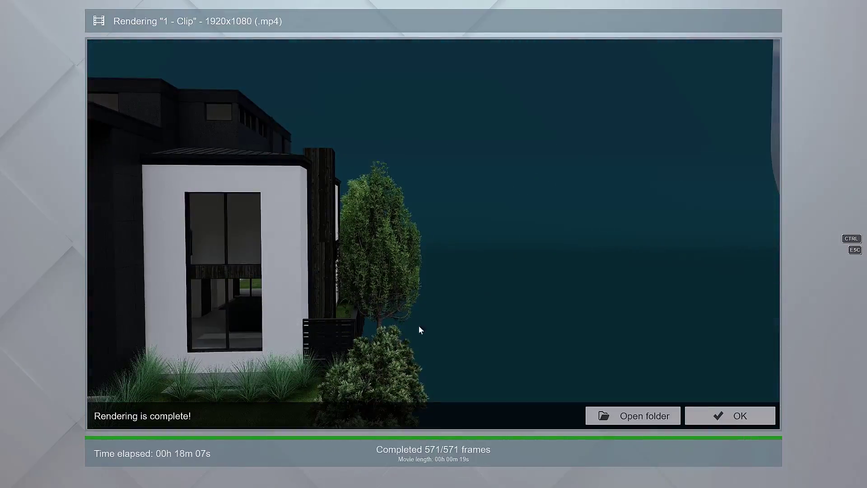
click(741, 415)
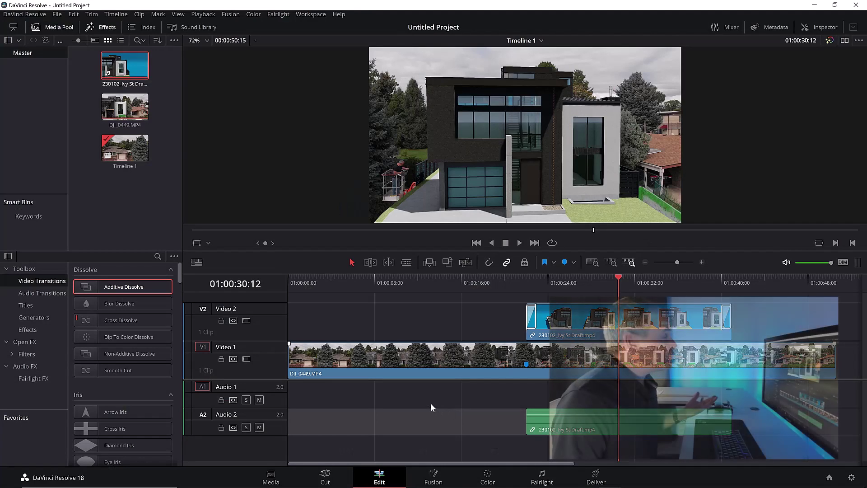
Step: In DaVinci Resolve, replace the draft Ivy St clip in the media pool with the final MP4 from the TEMP folder
click(121, 68)
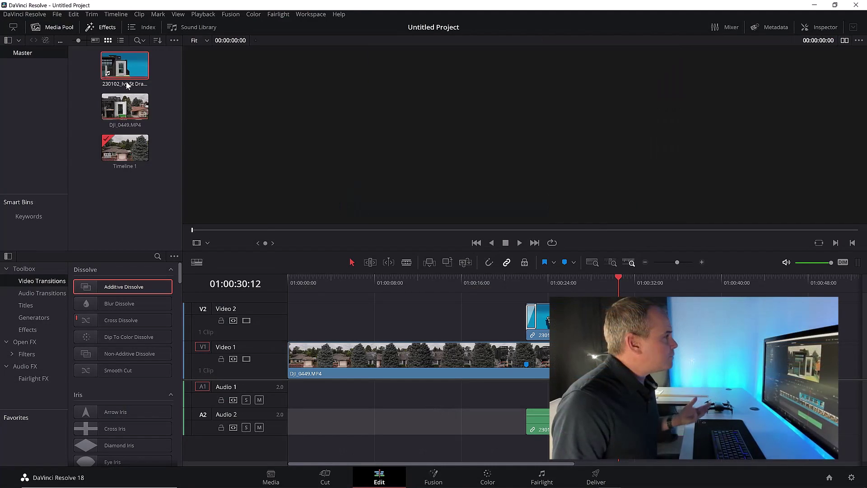
right_click(121, 67)
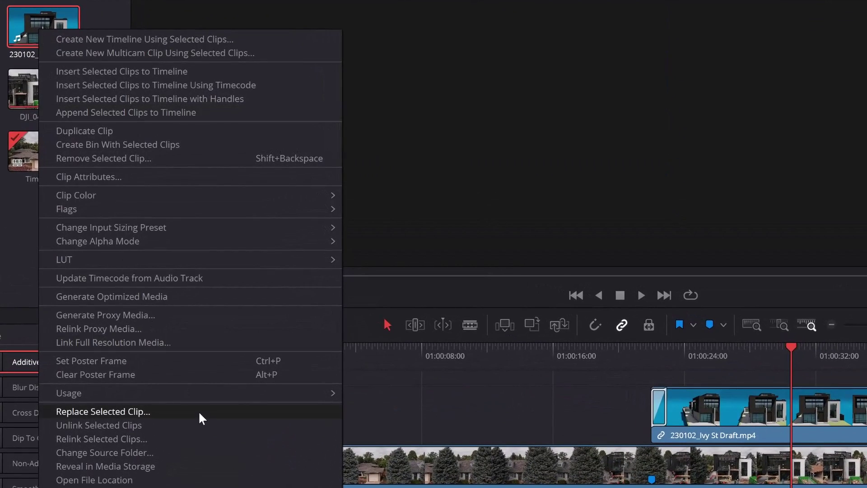
click(199, 410)
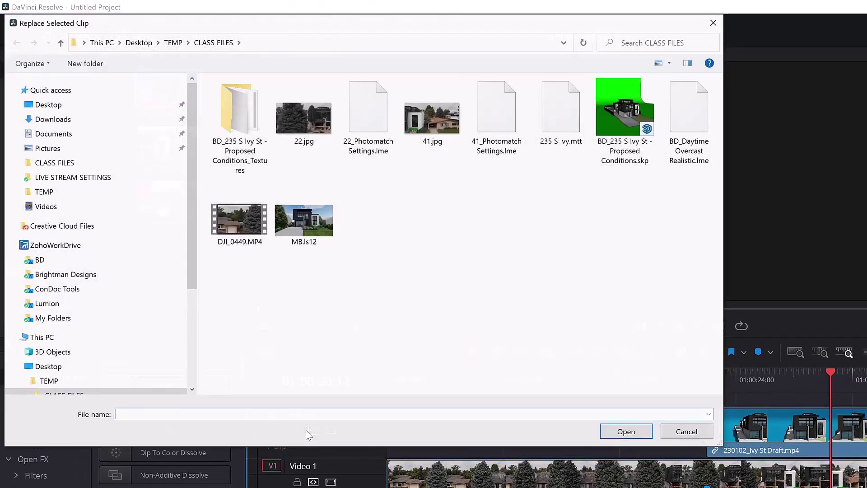
click(174, 44)
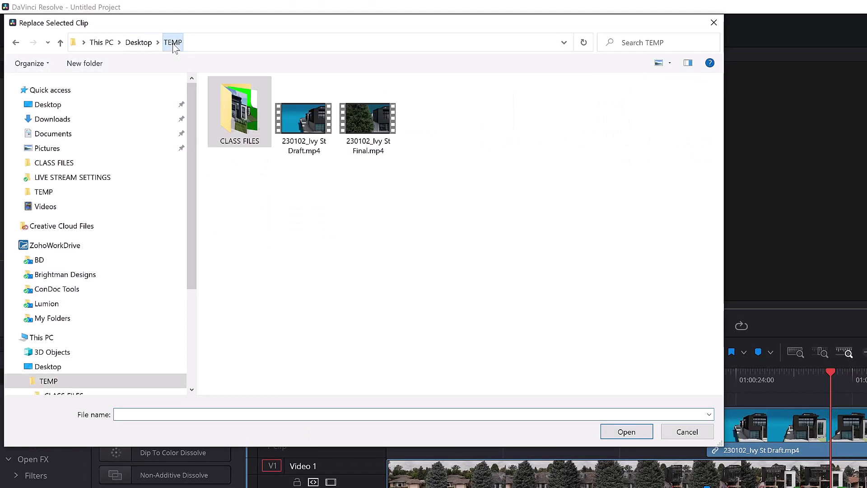
double_click(365, 121)
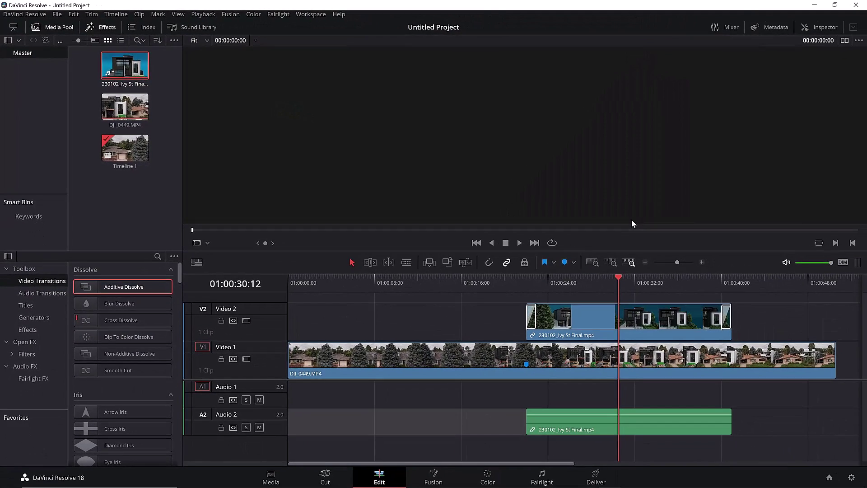
Step: Move the playhead to 01:00:26:11 and resample the clip's blue background with the HSL qualifier on the Color page
drag(617, 278, 575, 280)
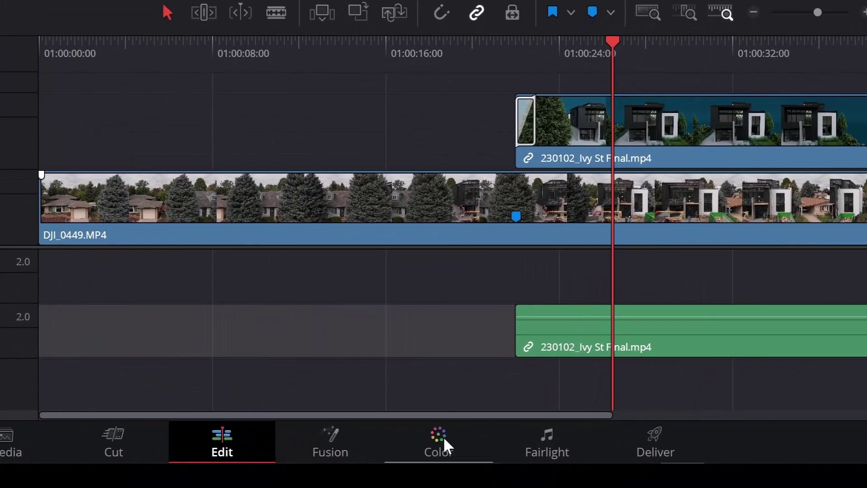
click(443, 436)
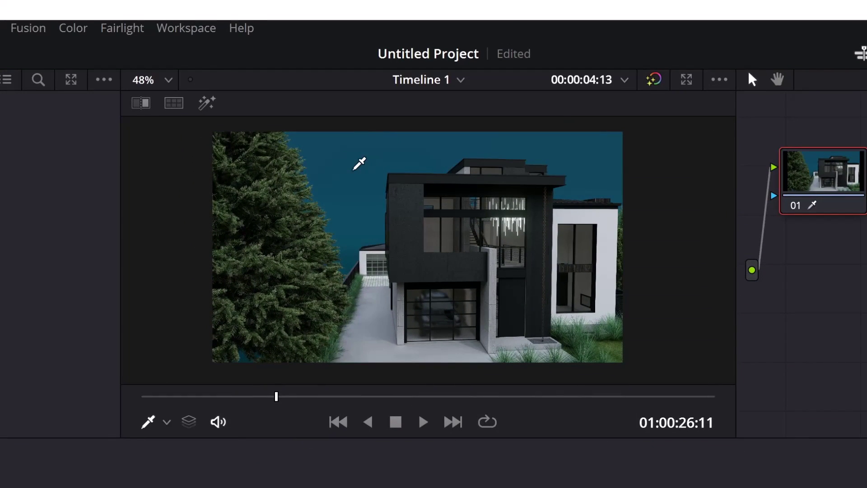
click(354, 170)
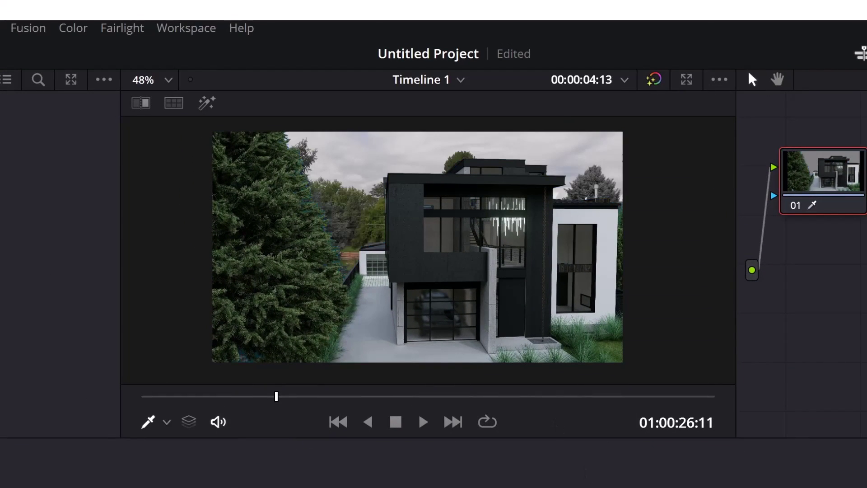
Step: Examine the keyed composite up close, checking the edges around the tree, house and background
scroll(354, 213, up, 5)
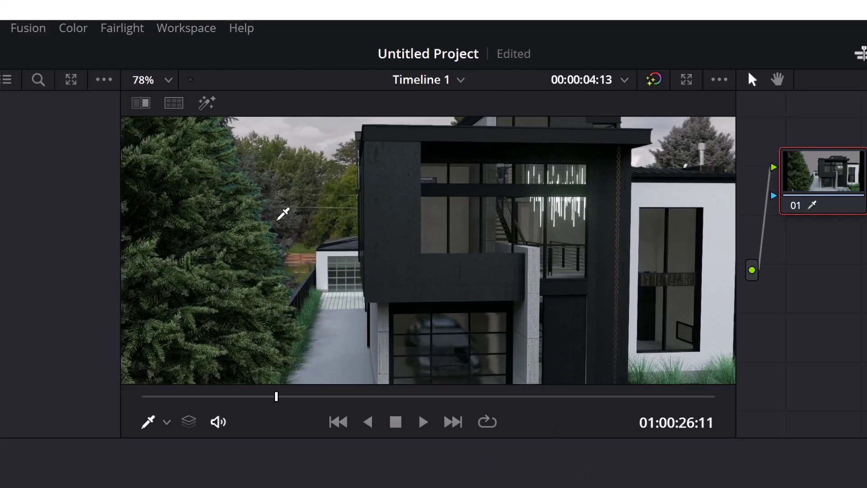
middle_drag(319, 218, 404, 363)
middle_drag(418, 192, 410, 291)
mouse_move(508, 265)
middle_down()
mouse_move(379, 244)
mouse_move(357, 226)
middle_up()
scroll(507, 216, down, 2)
scroll(507, 216, down, 3)
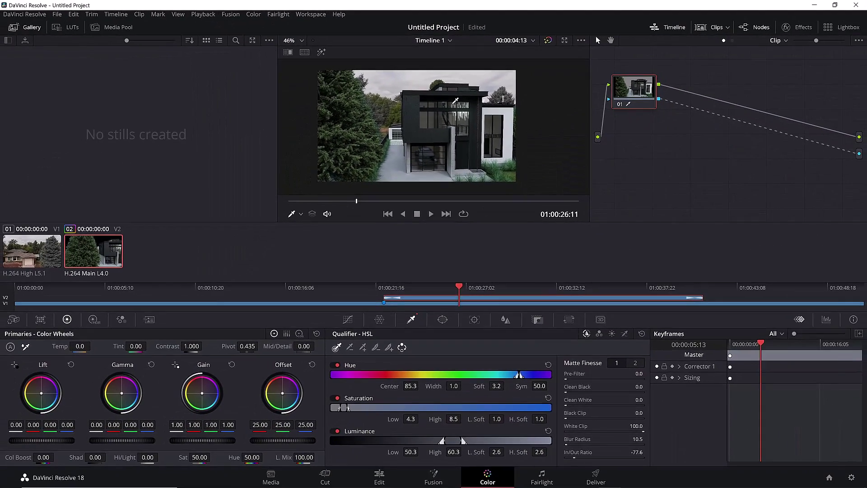
middle_drag(456, 107, 466, 110)
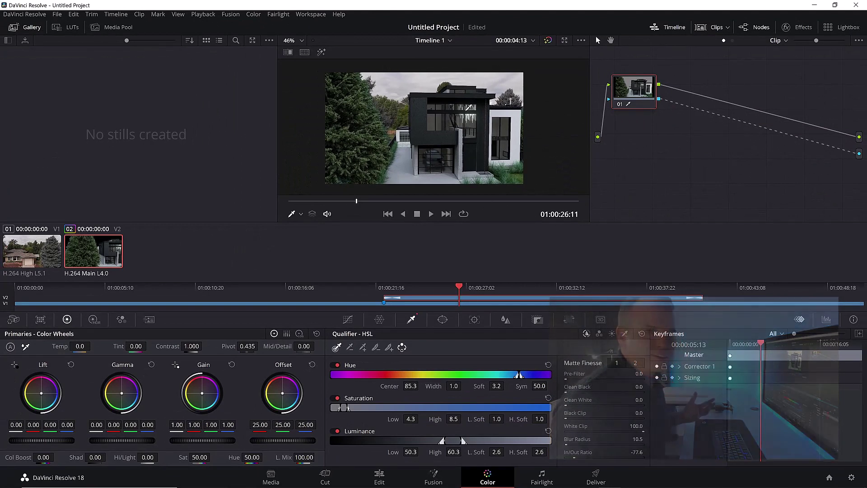
Step: Set up the export on the Deliver page with the YouTube 1080p preset and the file name Ivy St Final
click(598, 478)
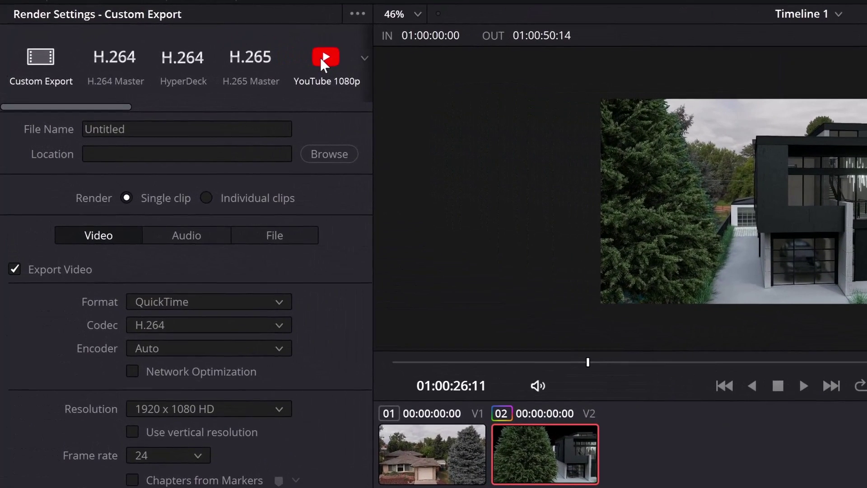
click(176, 64)
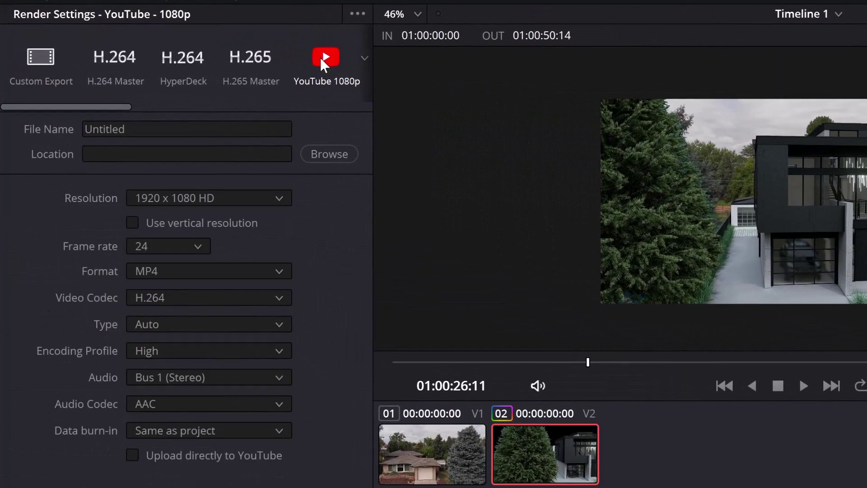
drag(143, 129, 23, 131)
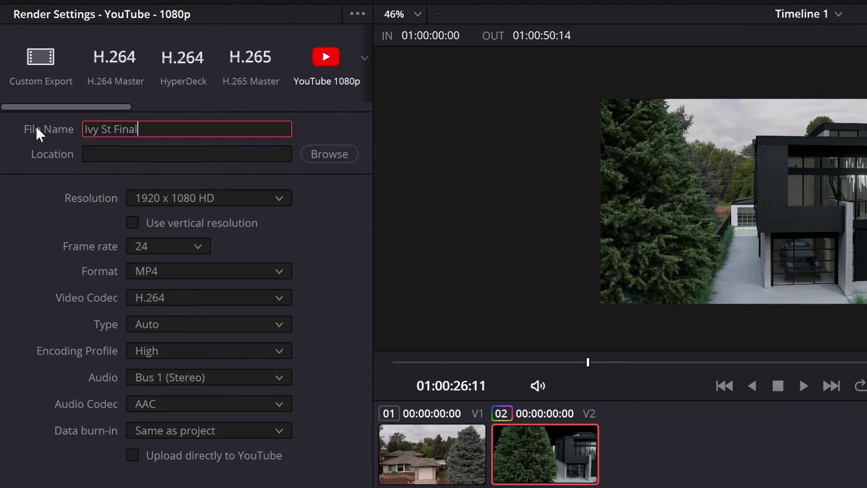
Step: Set the export location to the TEMP folder and add the job to the render queue
click(305, 157)
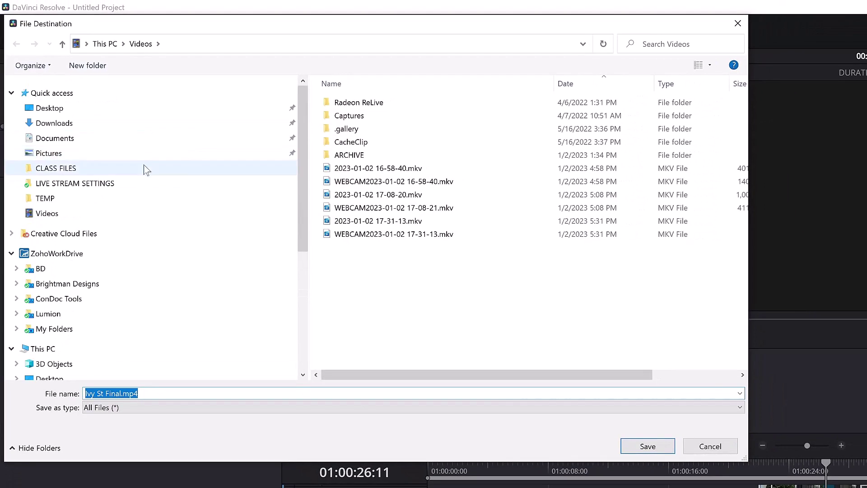
click(127, 201)
click(650, 447)
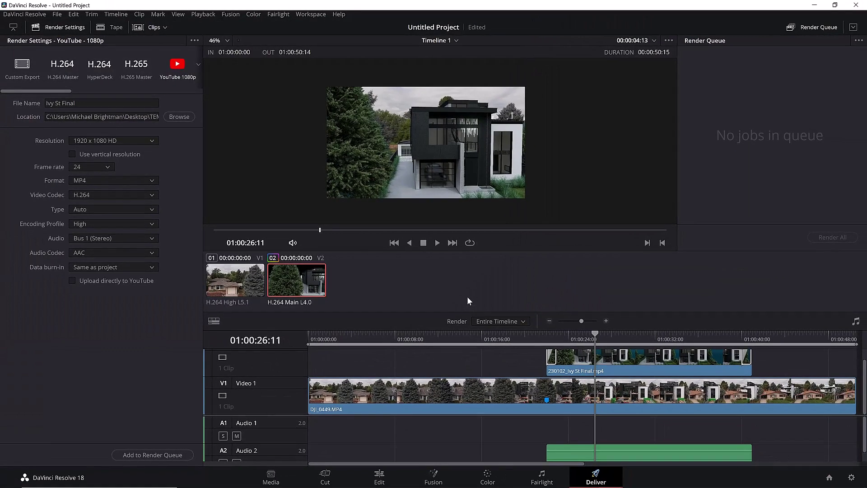
click(154, 454)
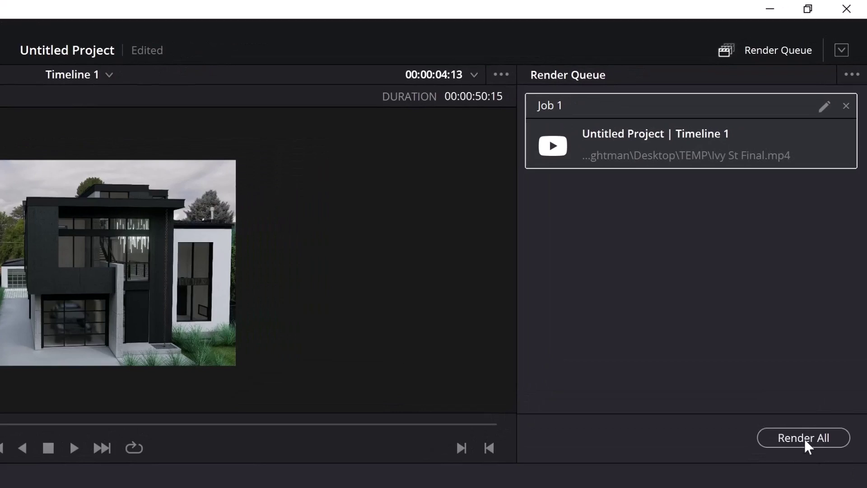